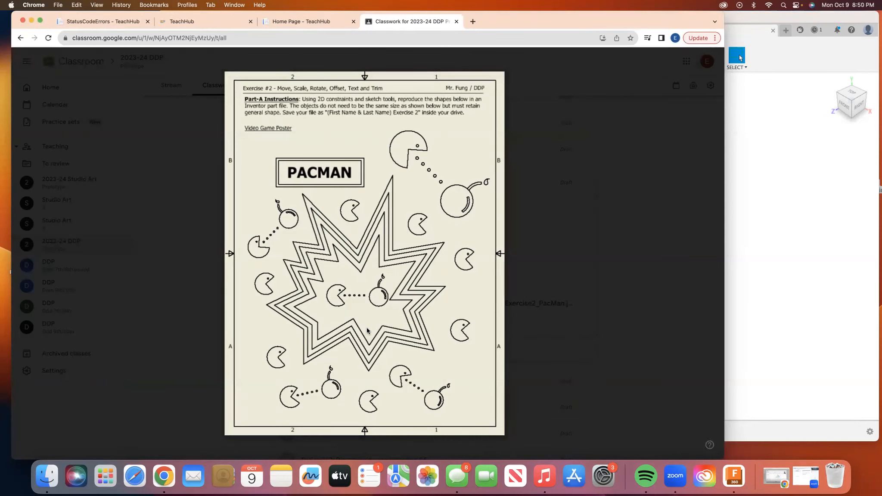
- Arrange the windows so the Pacman exercise drawing shows beside Fusion 360 and create a sketch on the front plane
left_click_drag(511, 21, 349, 21)
left_click(622, 124)
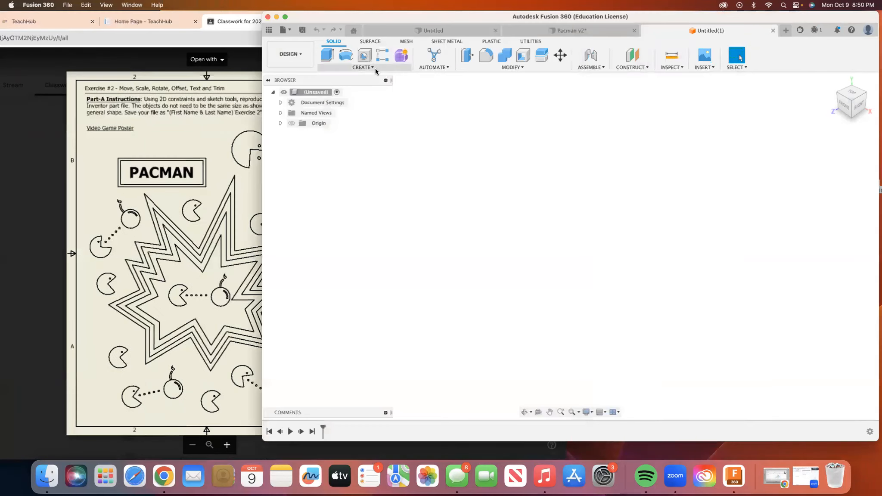
left_click(375, 68)
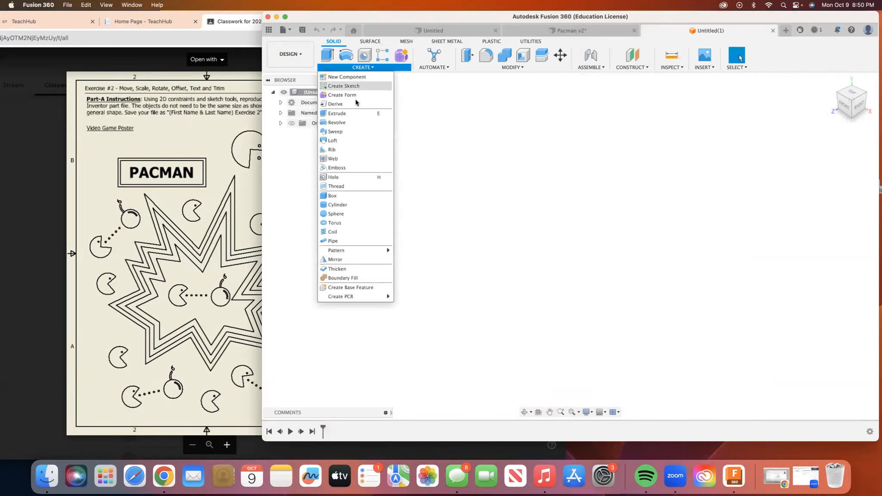
left_click(345, 86)
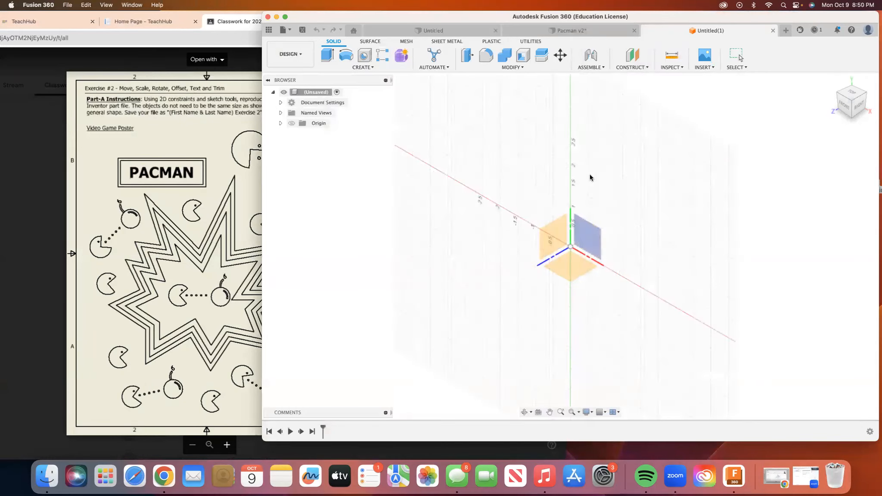
left_click(586, 233)
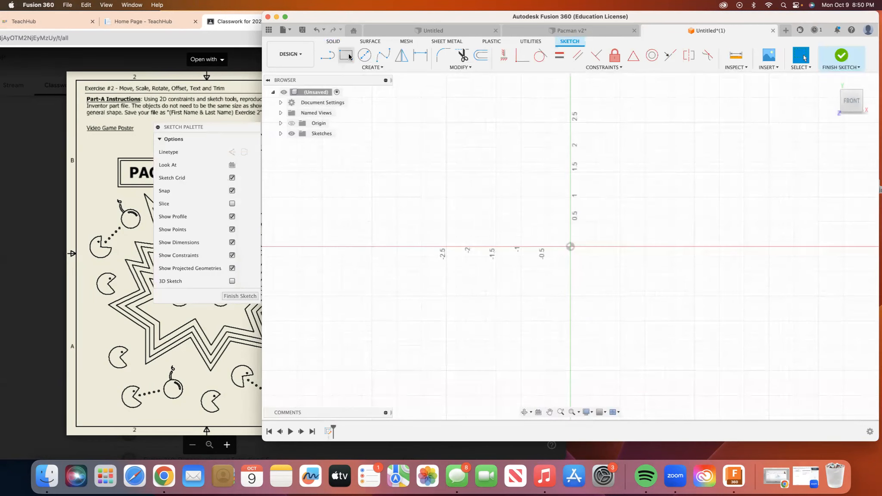
- Start the Line command, then move the sketch palette and browser window so the reference starburst stays in view beside the sketch
left_click(325, 56)
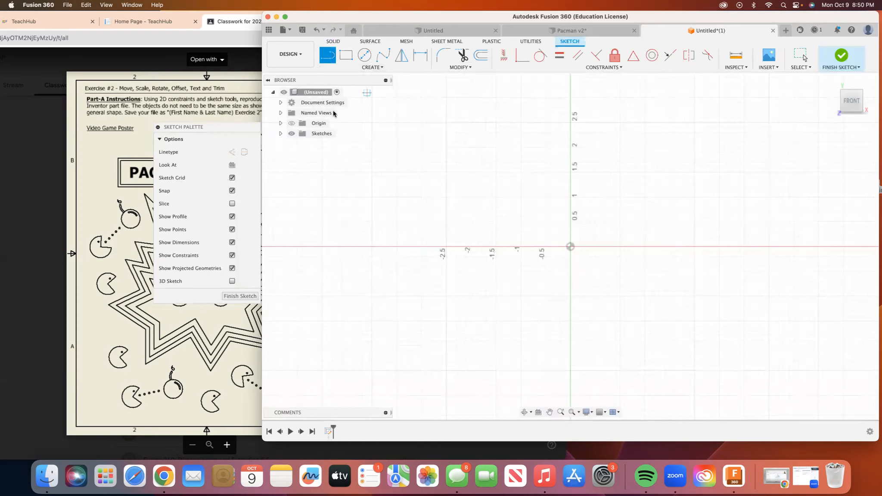
mouse_move(225, 129)
left_mouse_down()
mouse_move(206, 167)
mouse_move(211, 413)
mouse_move(328, 300)
mouse_move(437, 333)
left_mouse_up()
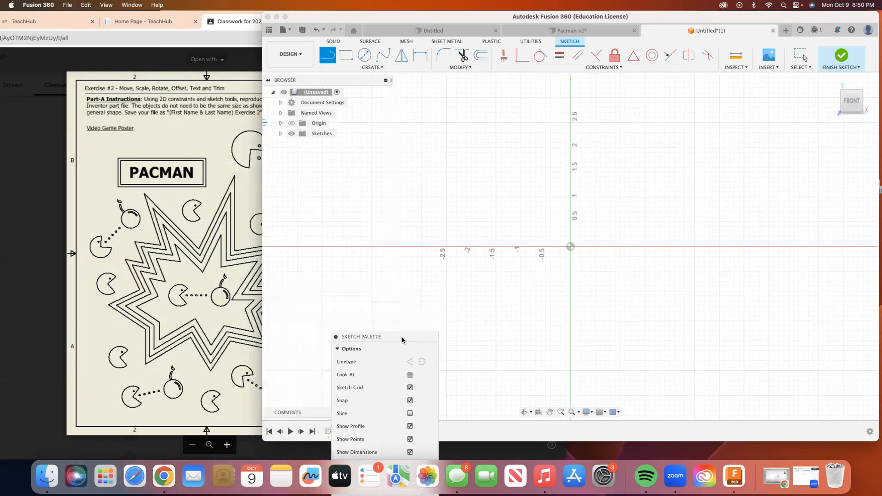
left_click(232, 83)
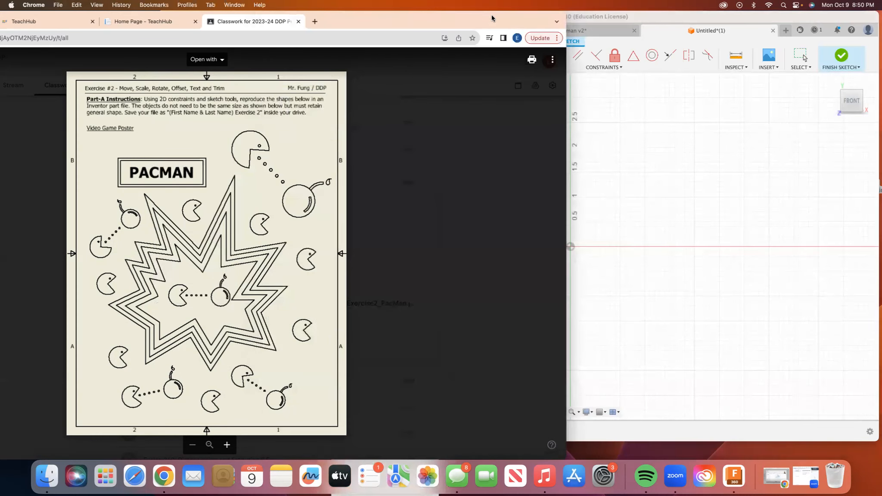
left_click_drag(217, 13, 121, 11)
left_click(531, 93)
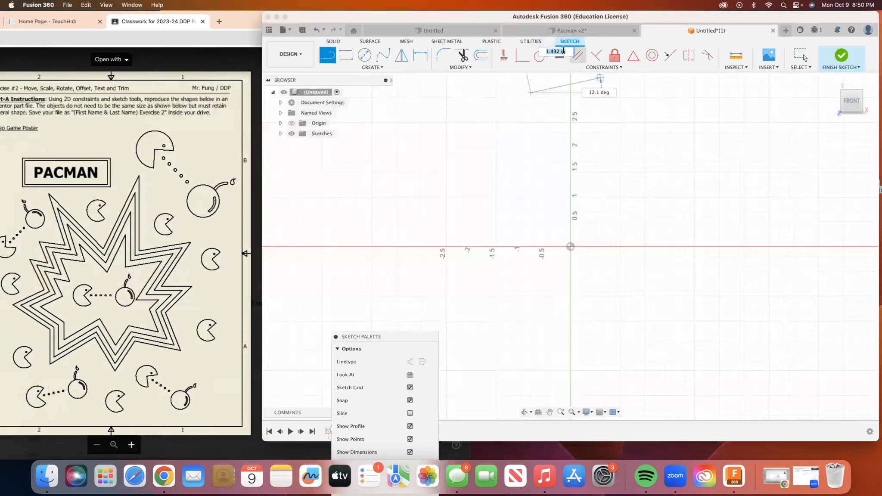
left_click_drag(643, 19, 633, 18)
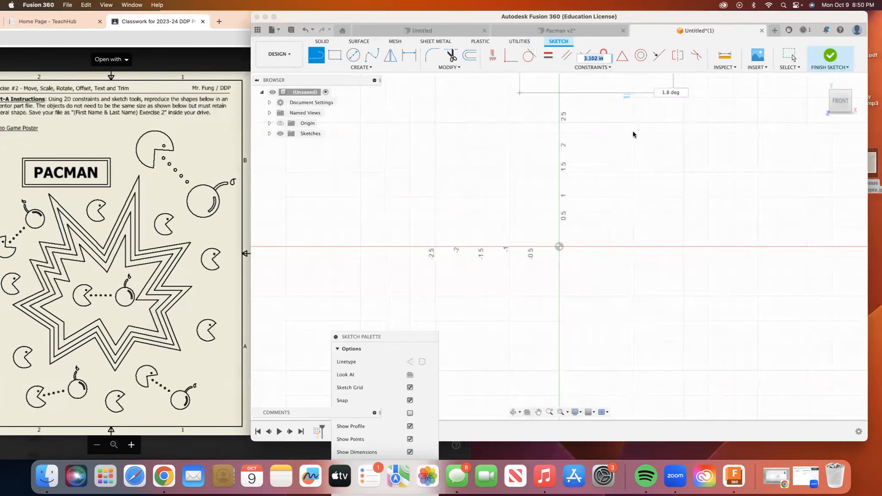
right_click(482, 125)
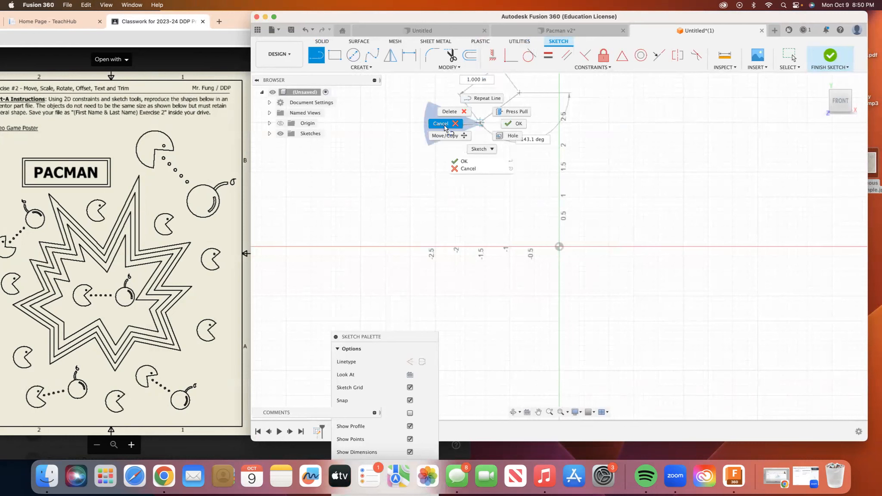
left_click(463, 132)
- Draw the starburst's two tall upper spikes as connected lines above the origin, following the reference drawing
left_click_drag(405, 340, 400, 358)
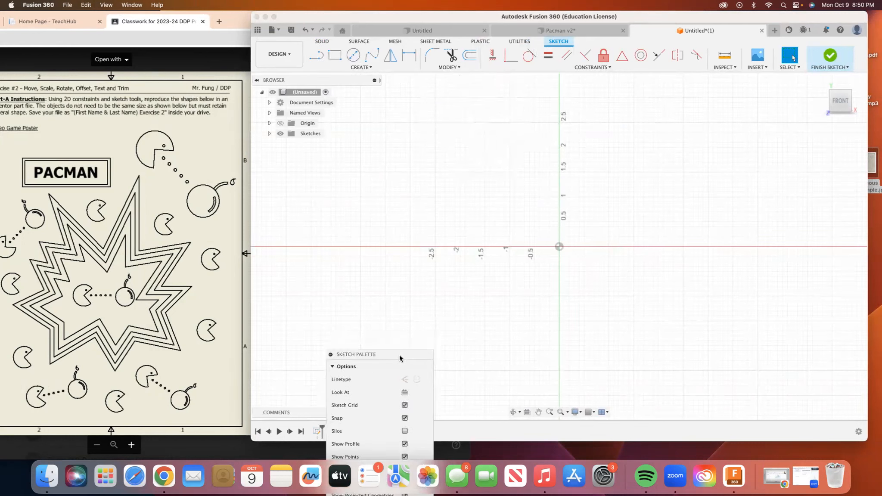
left_click(317, 55)
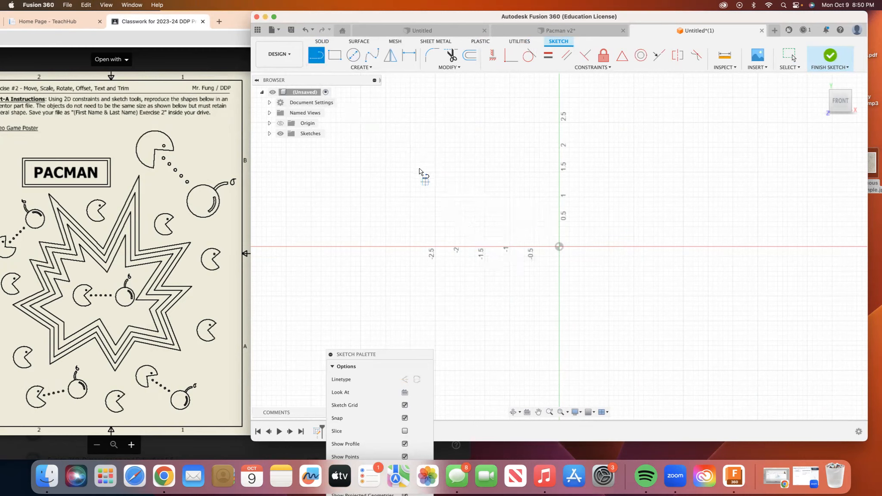
left_click(435, 197)
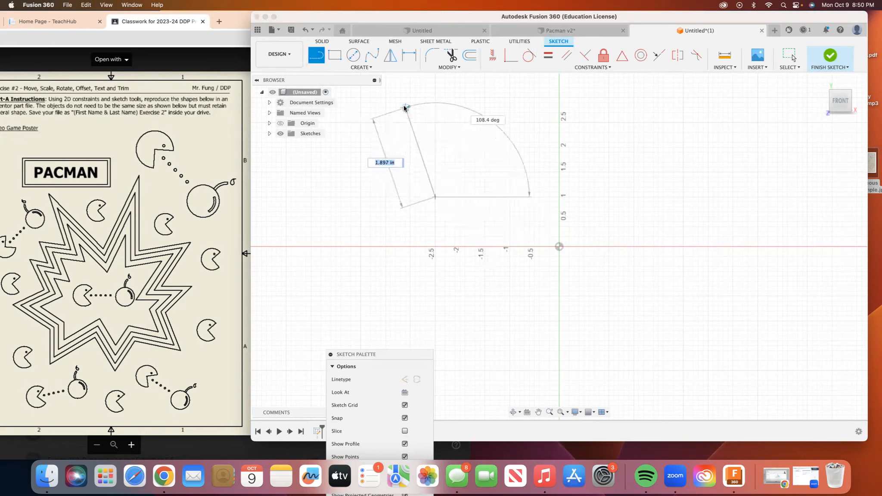
left_click(401, 98)
left_click(520, 197)
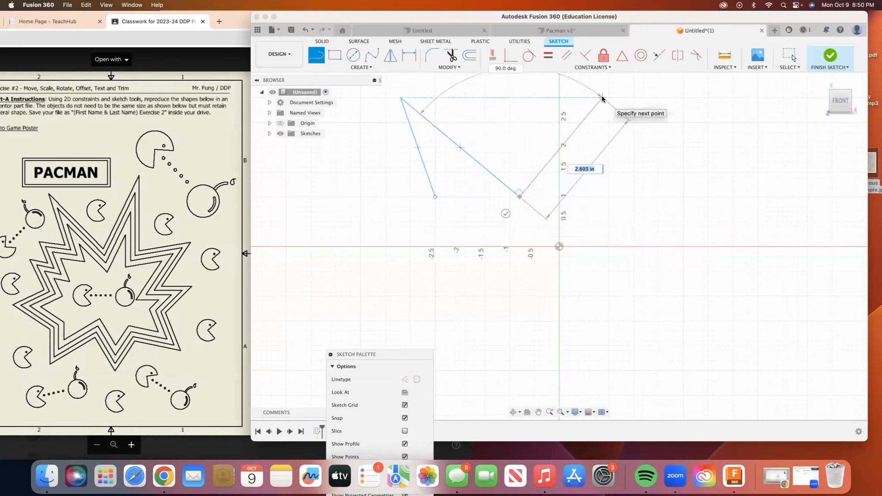
left_click(613, 84)
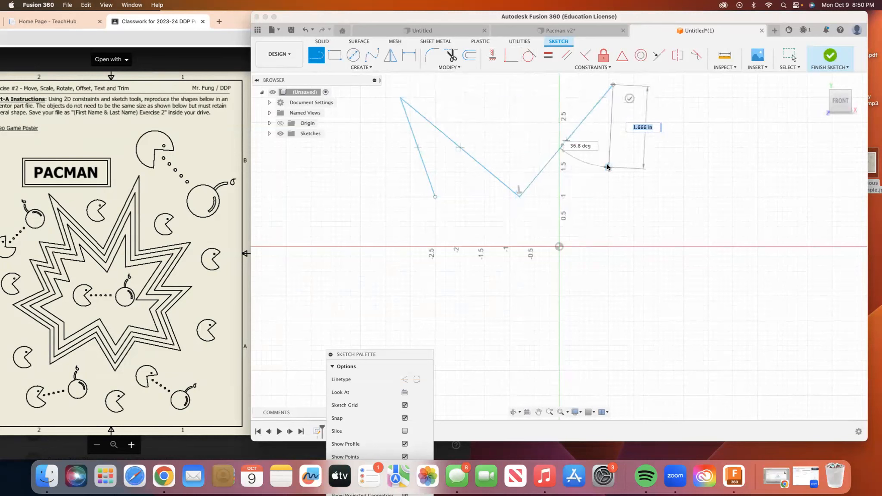
left_click(599, 197)
- Continue the starburst outline with three spikes down its right side, ending at the valley before the bottom spikes
left_click(719, 177)
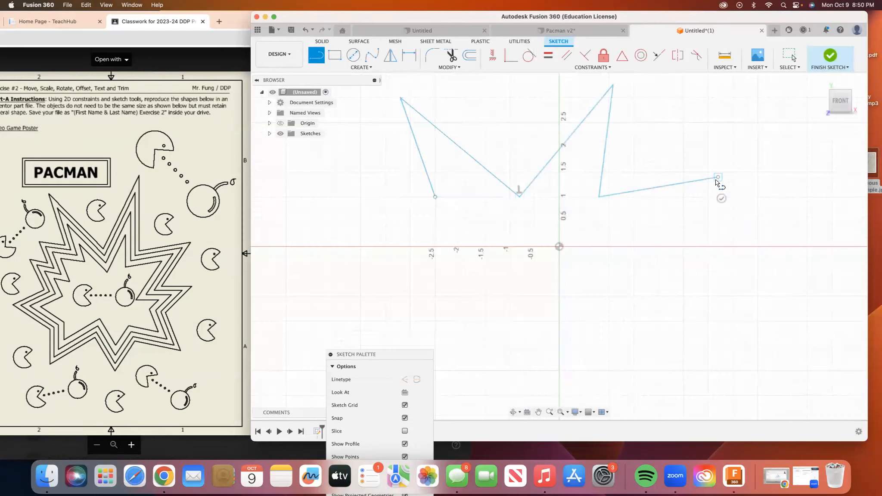
left_click(659, 249)
left_click(748, 261)
left_click(674, 312)
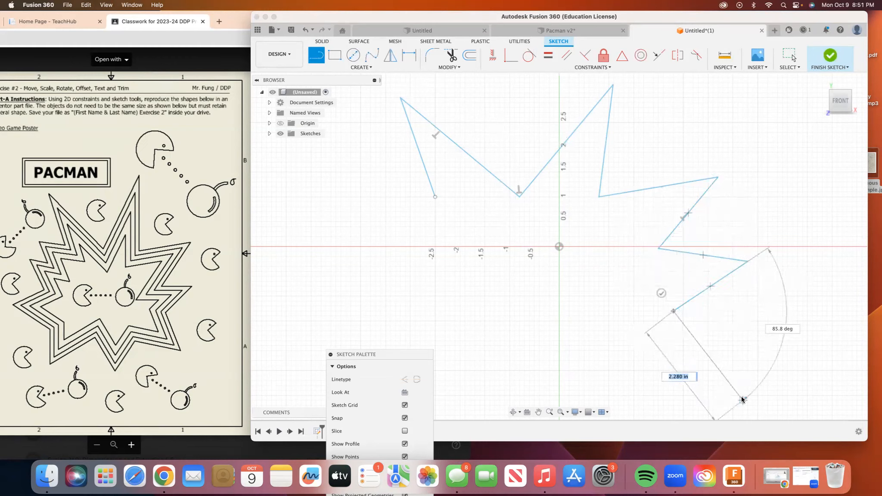
left_click(738, 391)
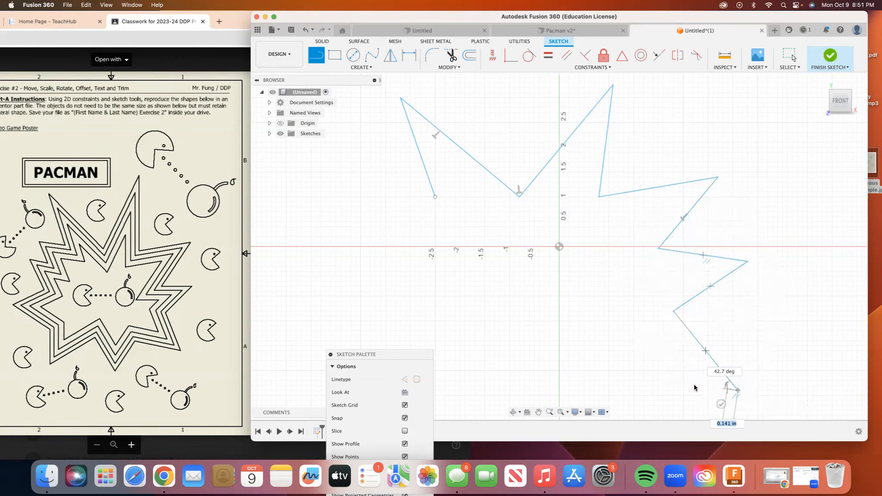
left_click(634, 366)
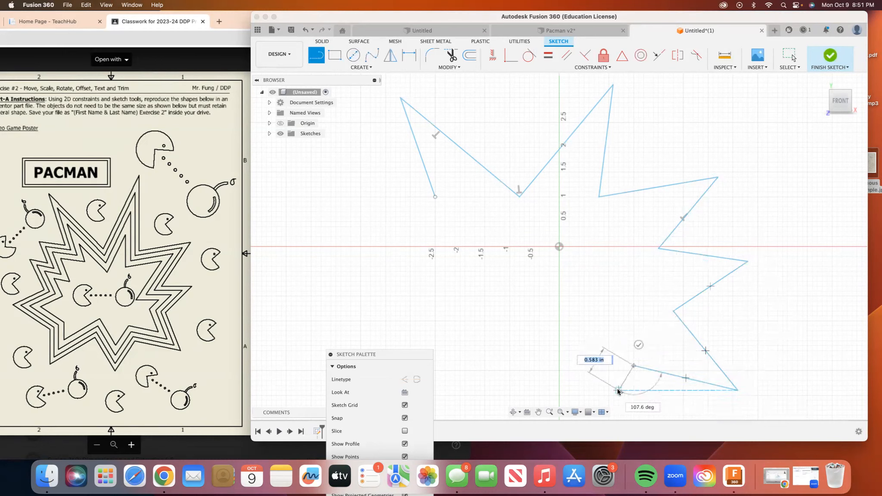
- Extend the starburst outline with two downward spikes along its lower edge
left_click(539, 413)
mouse_move(558, 387)
left_mouse_down()
mouse_move(522, 237)
mouse_move(617, 325)
left_mouse_up()
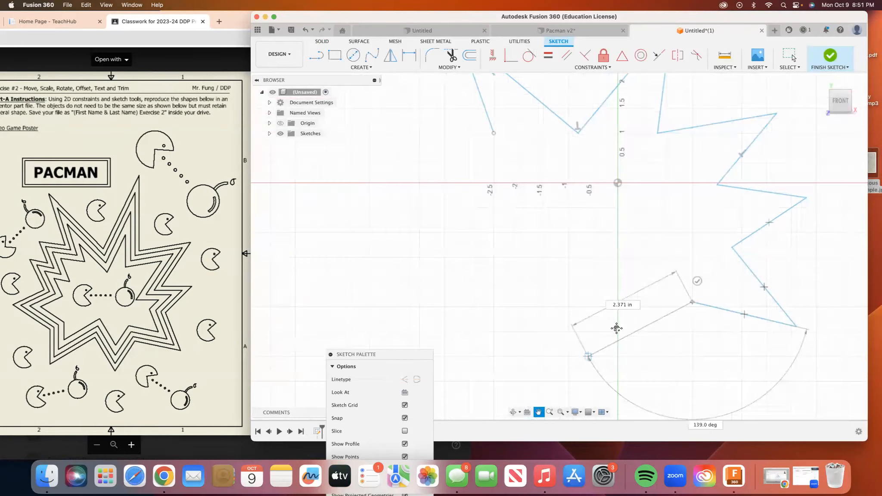
key("Escape")
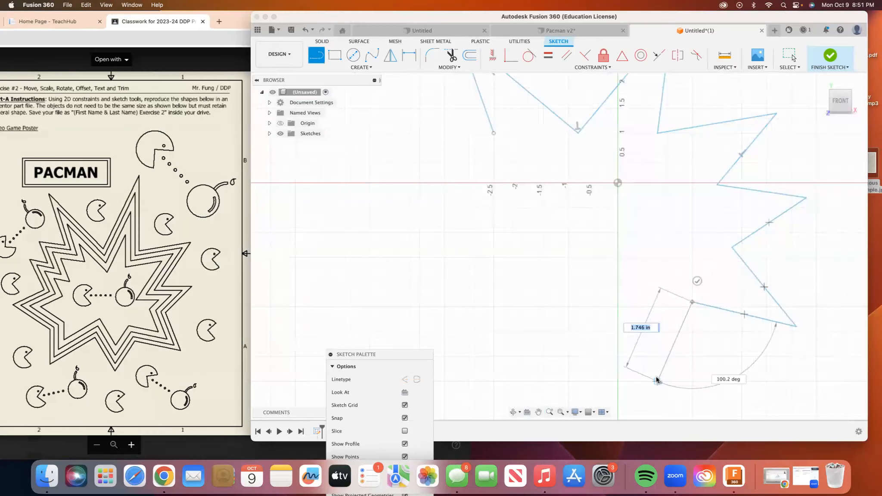
left_click(657, 380)
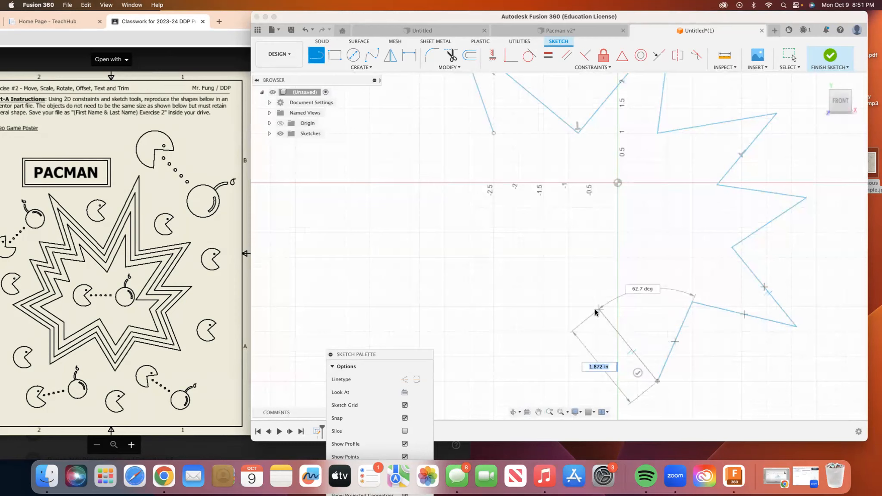
left_click(588, 312)
left_click(524, 381)
left_click(504, 311)
- Draw three spikes up the starburst's left side and close the outline at its starting point
left_click(400, 287)
left_click(468, 238)
left_click(405, 193)
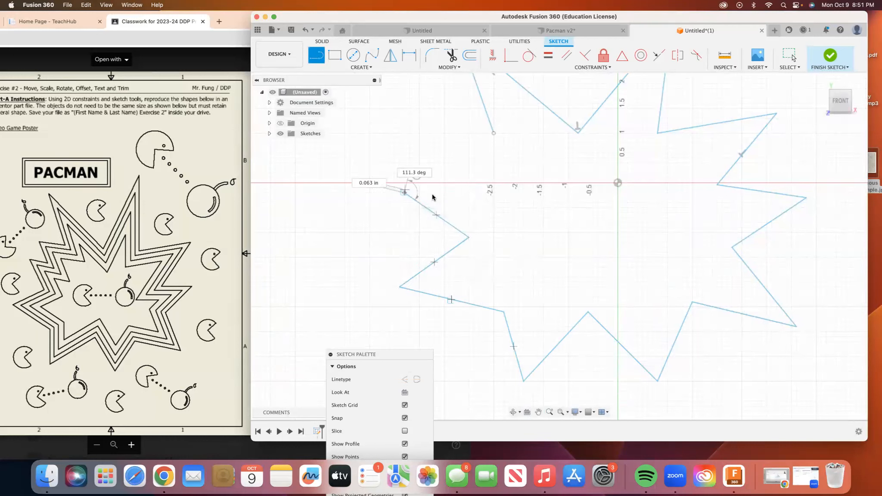
left_click(464, 193)
left_click(435, 135)
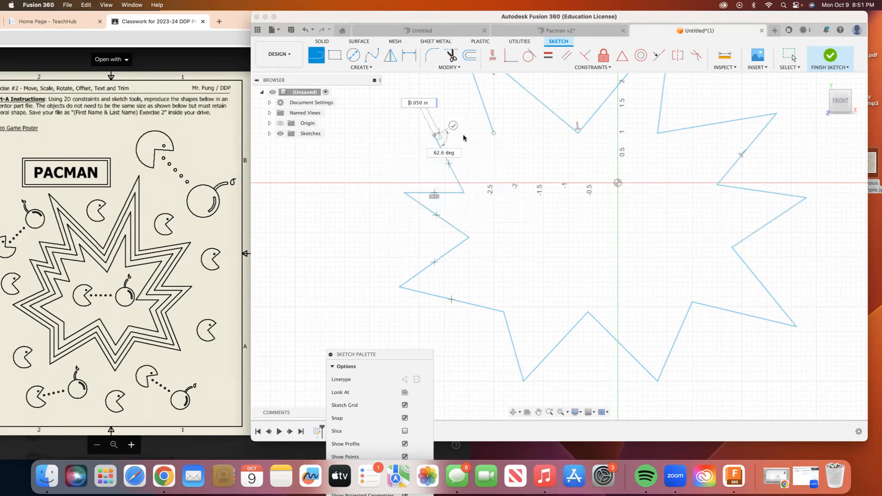
left_click(494, 133)
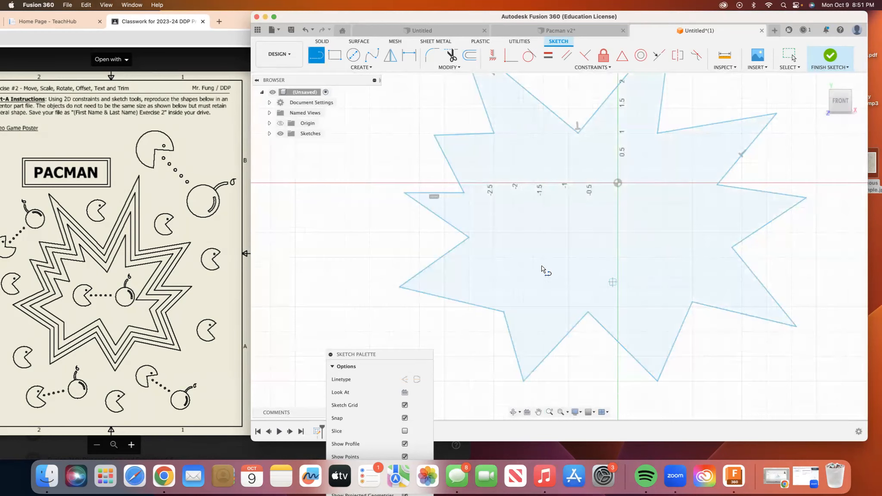
- Turn off the display of constraints and points in the sketch
scroll(556, 266, "down", 3)
mouse_move(389, 355)
left_mouse_down()
mouse_move(353, 148)
mouse_move(362, 153)
left_mouse_up()
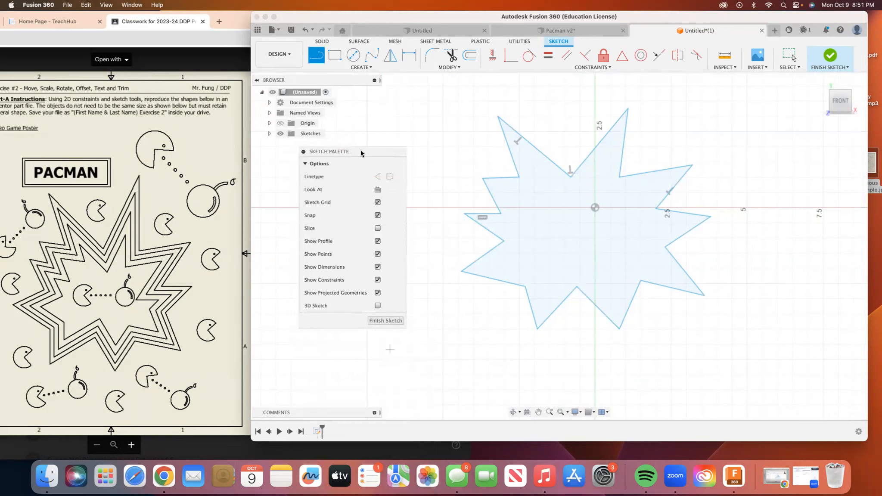
left_click(377, 280)
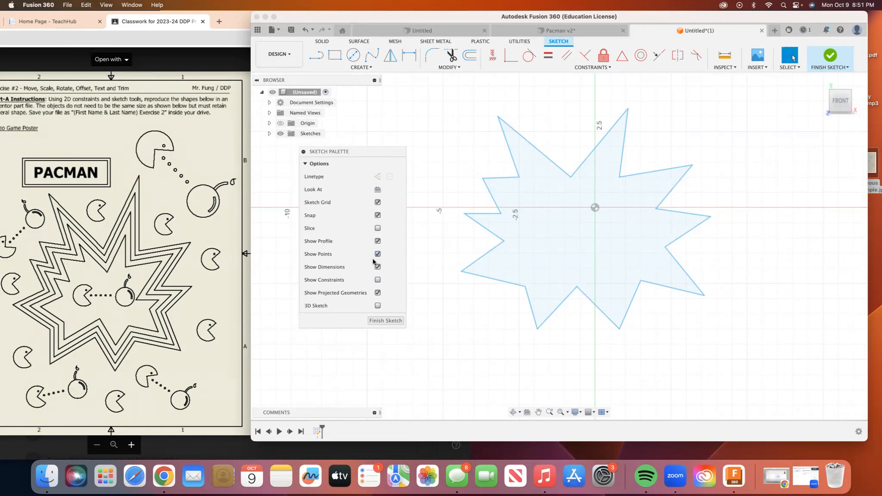
left_click(377, 254)
mouse_move(366, 152)
left_mouse_down()
mouse_move(340, 351)
mouse_move(353, 364)
mouse_move(360, 349)
left_mouse_up()
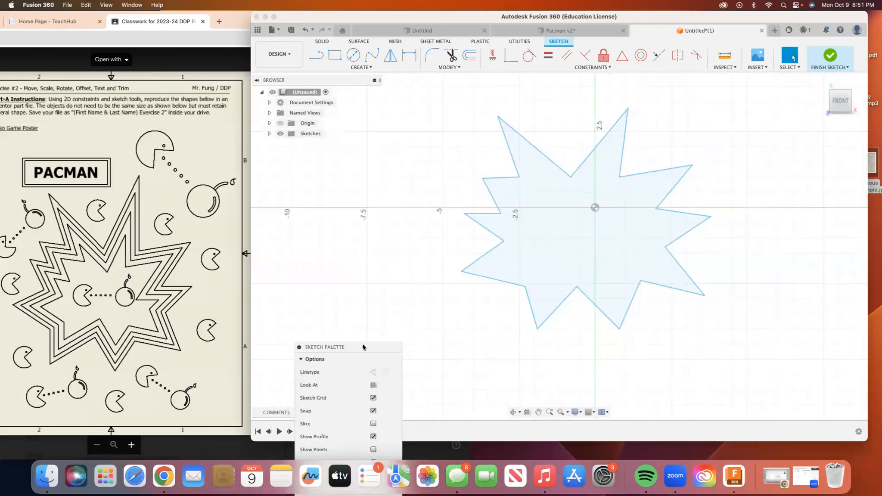
- Offset the whole starburst outline inward by about 0.184 in
left_click(476, 60)
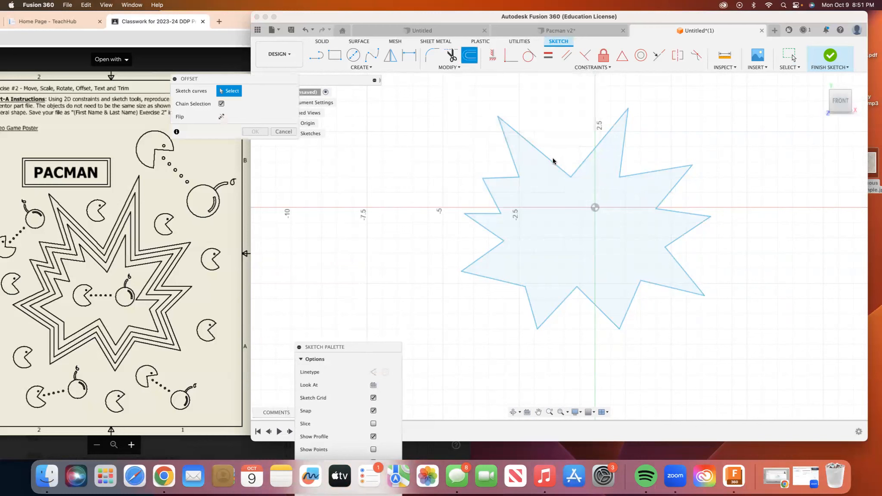
left_click(553, 161)
left_click_drag(554, 161, 550, 161)
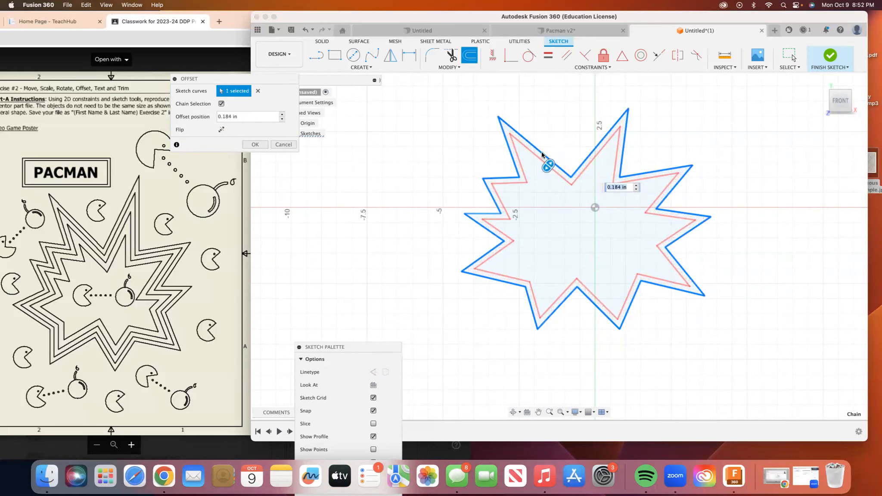
key("Return")
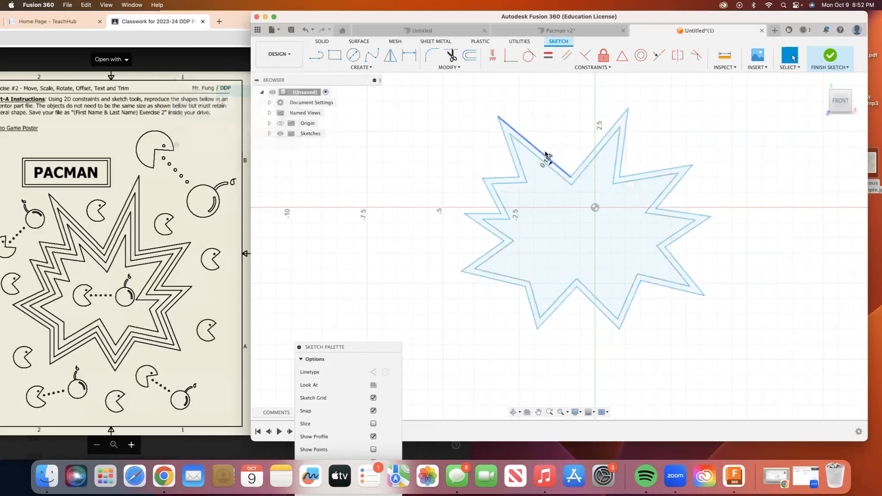
- Offset the outer starburst outline inward again, by about 0.34 in, for a second inner outline
left_click(470, 55)
left_click(543, 153)
left_click_drag(536, 158, 533, 162)
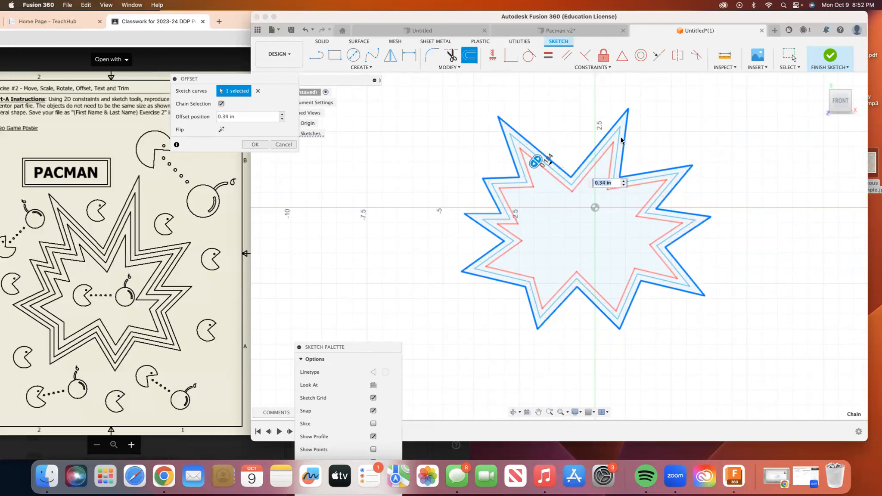
key("Return")
- Offset the outer starburst outline inward by 0.50 in to add a third inner outline
left_click(469, 55)
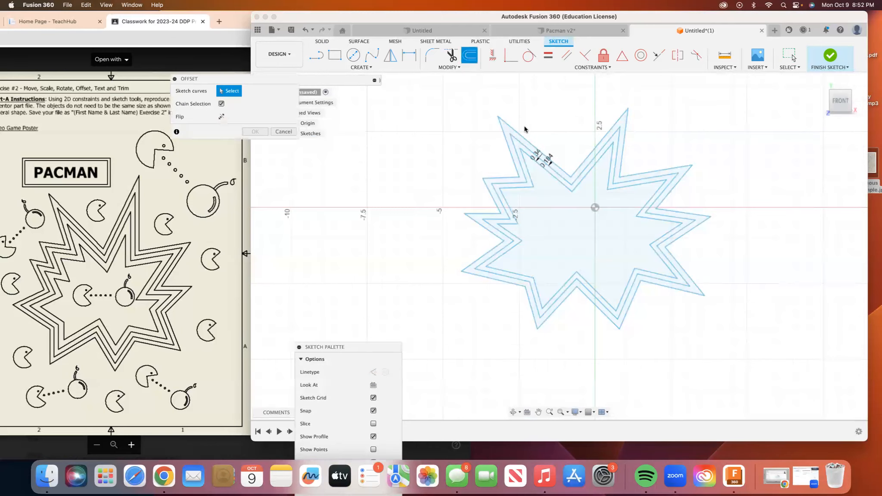
left_click(547, 157)
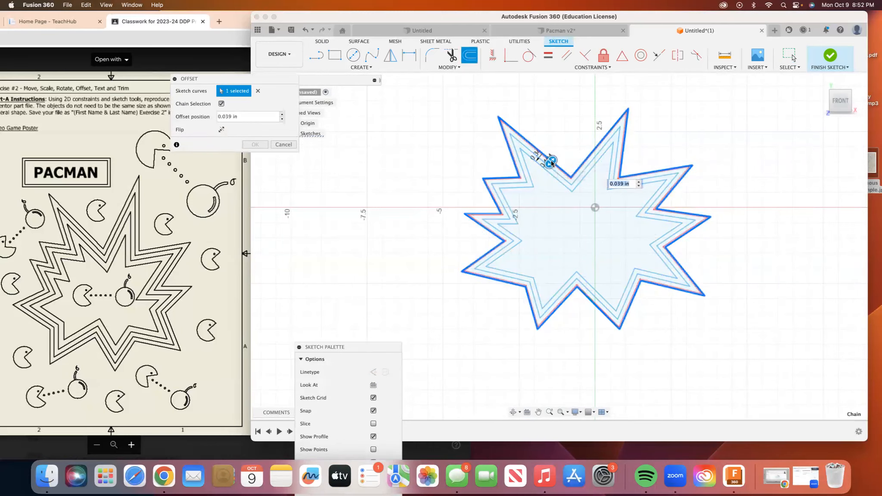
left_click_drag(545, 166, 536, 172)
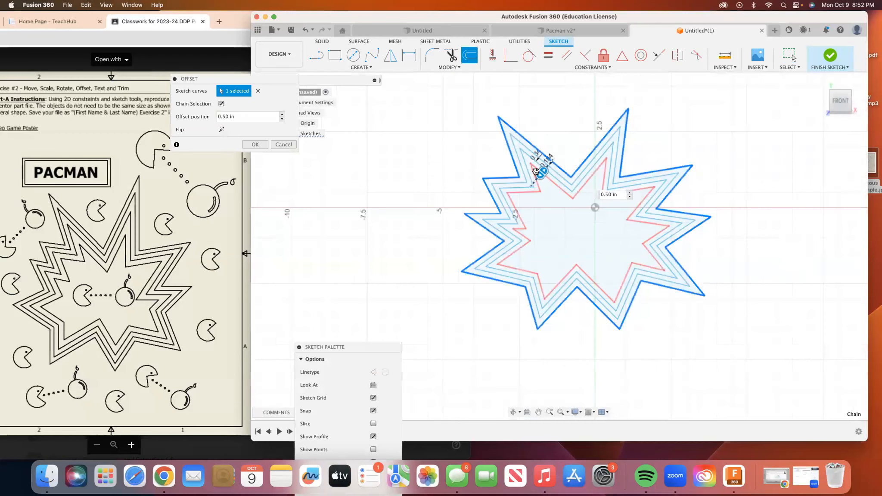
key("Return")
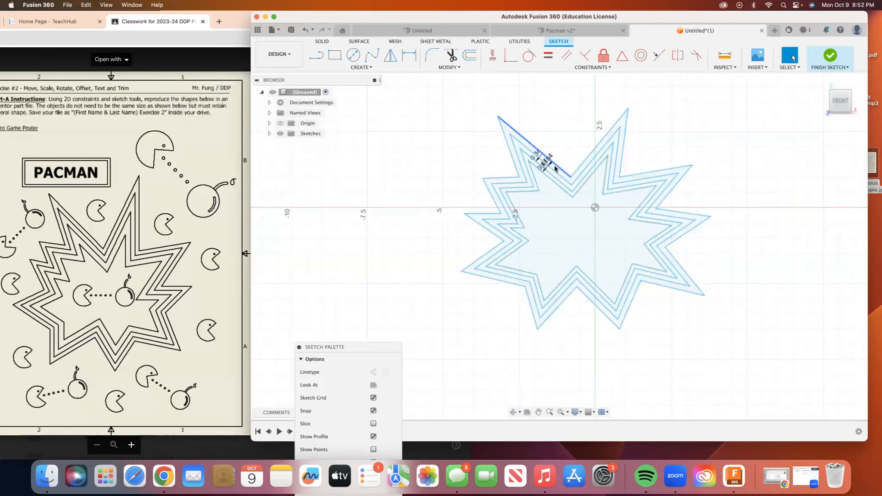
- Check the title frame on the reference poster and draw a matching wide rectangle above the starburst's upper-left spike
scroll(640, 161, "up", 4)
left_click(550, 412)
left_click_drag(606, 364, 610, 335)
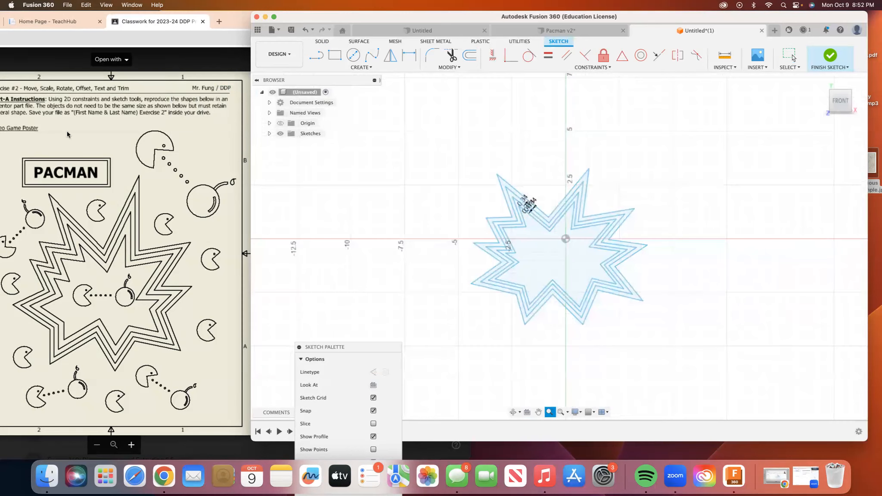
left_click(87, 69)
left_click_drag(87, 15, 217, 26)
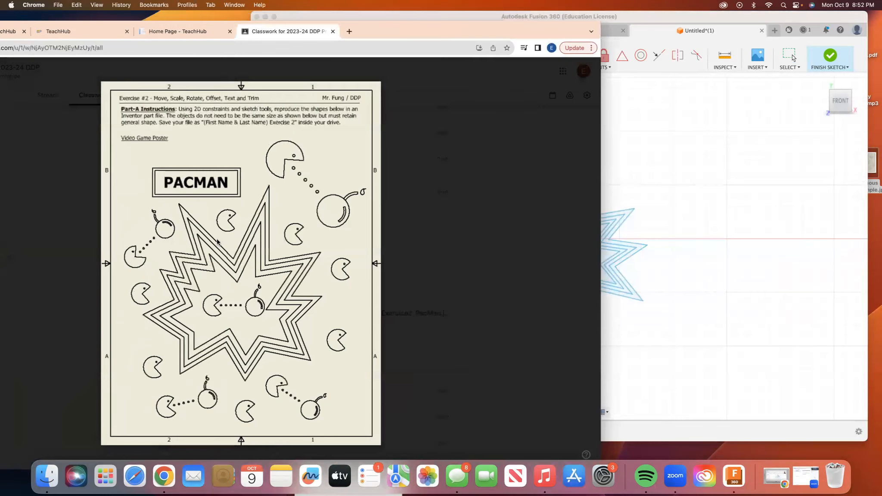
left_click_drag(500, 30, 353, 20)
left_click(517, 129)
left_click(335, 55)
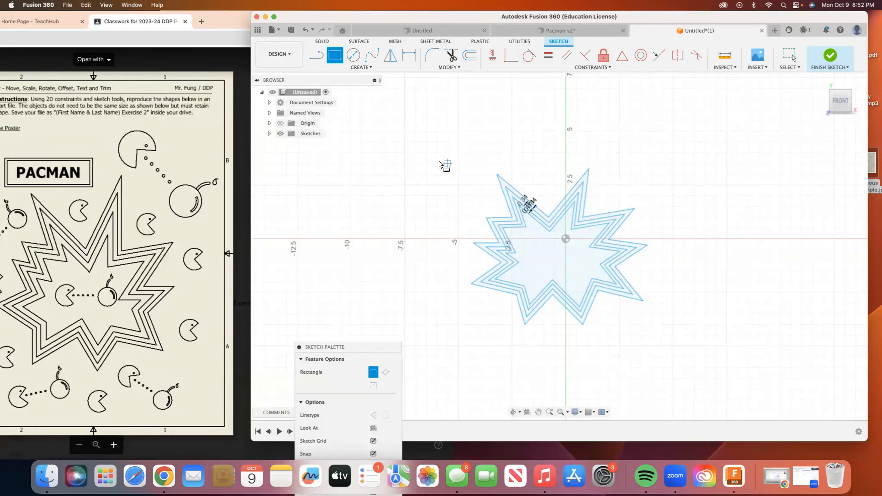
left_click(439, 162)
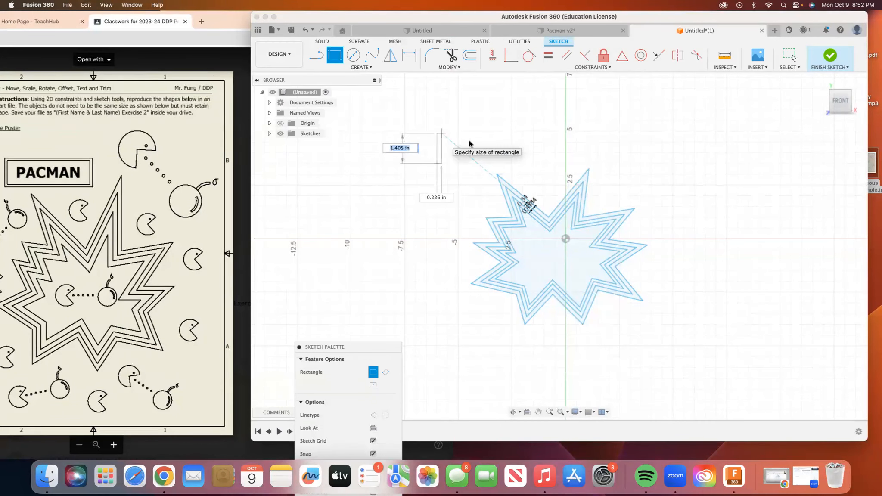
left_click(526, 133)
right_click(525, 134)
left_click(551, 134)
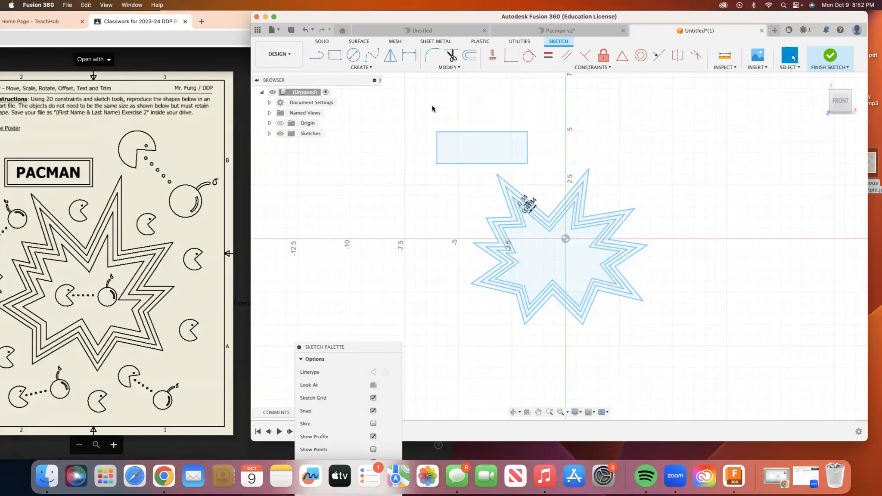
- Offset the title rectangle inward by about 0.161 in to form a double frame
left_click(470, 56)
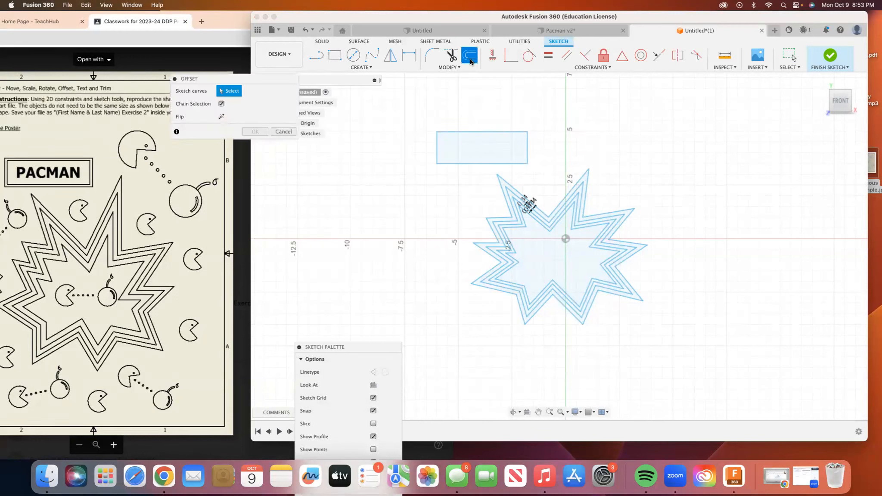
left_click(471, 133)
left_click_drag(472, 134, 471, 135)
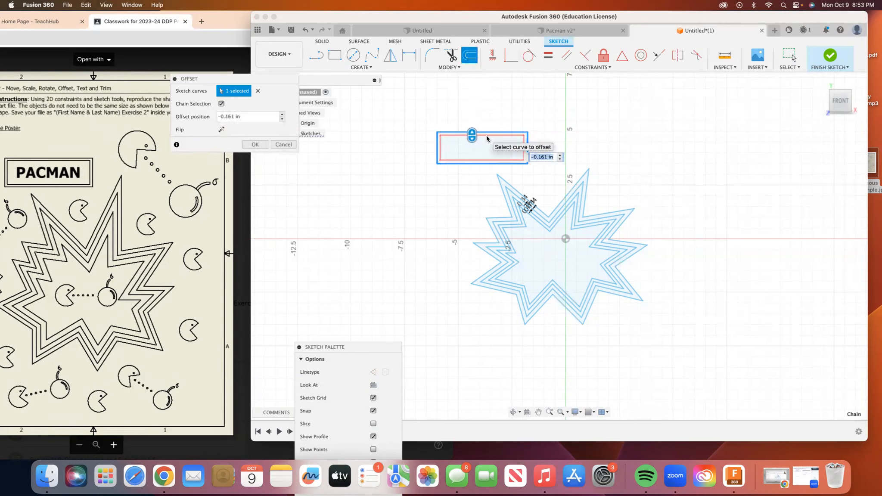
key("Return")
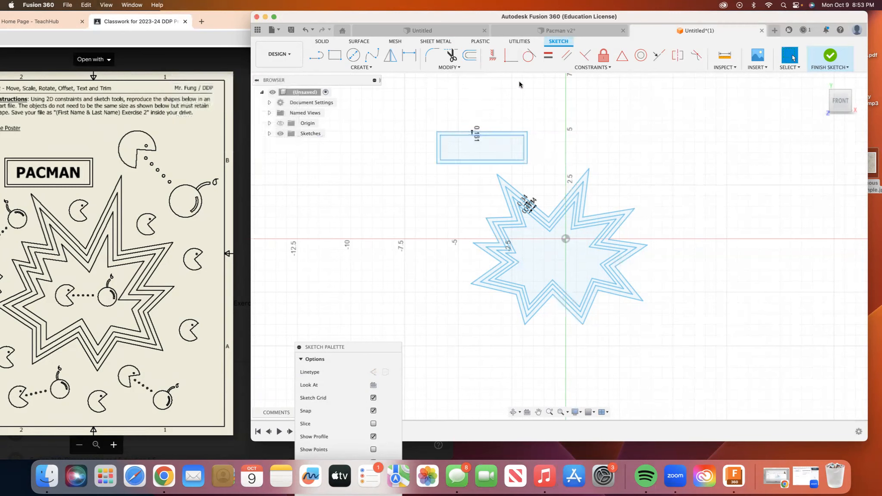
- Add the text PACMAN in a text box inside the inner title rectangle, with a height of 0.4 in
left_click(361, 68)
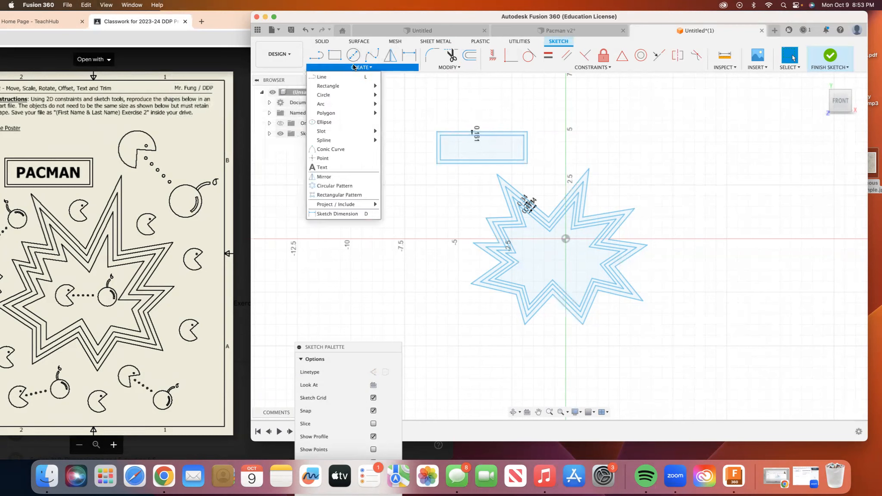
left_click(332, 167)
left_click(447, 142)
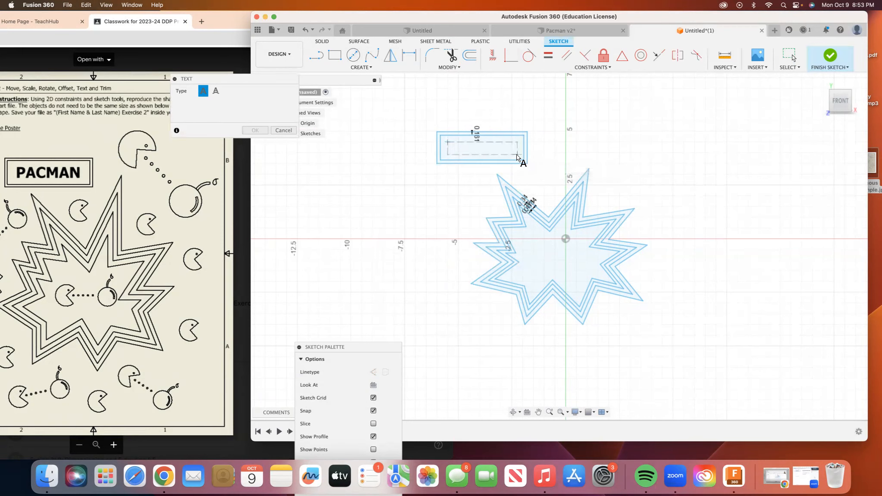
left_click(517, 156)
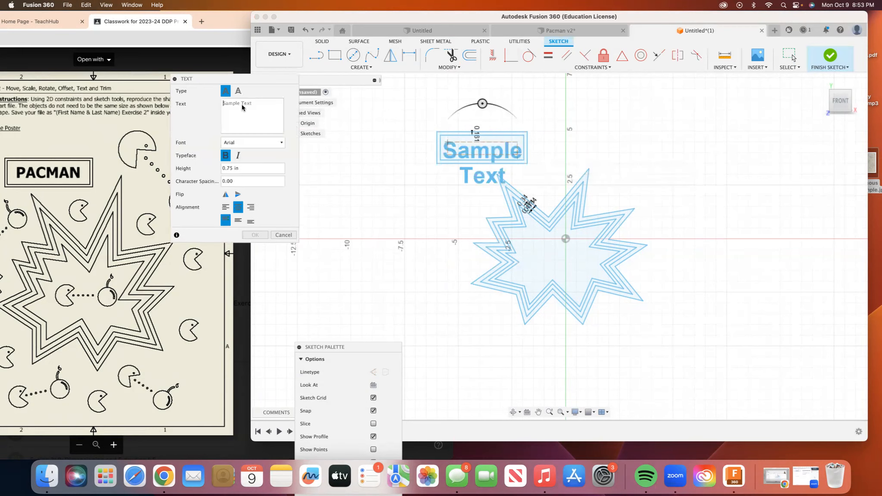
left_click(249, 168)
type(".25")
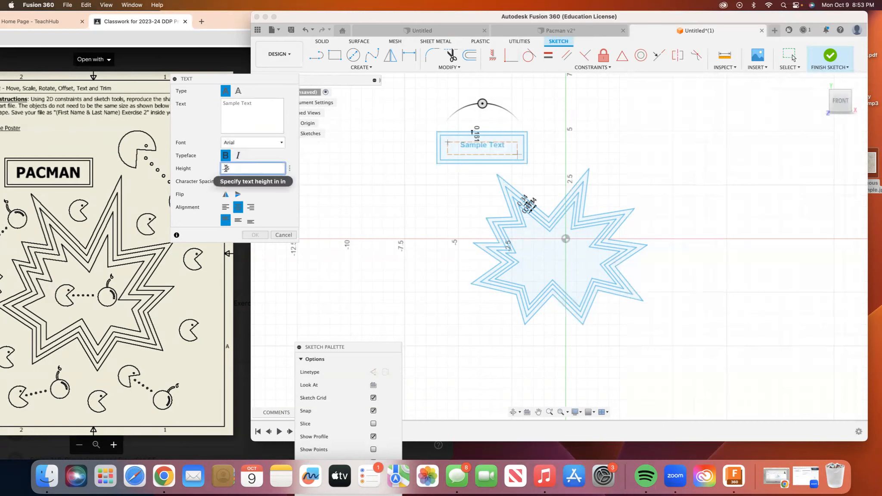
key("BackSpace")
key("BackSpace")
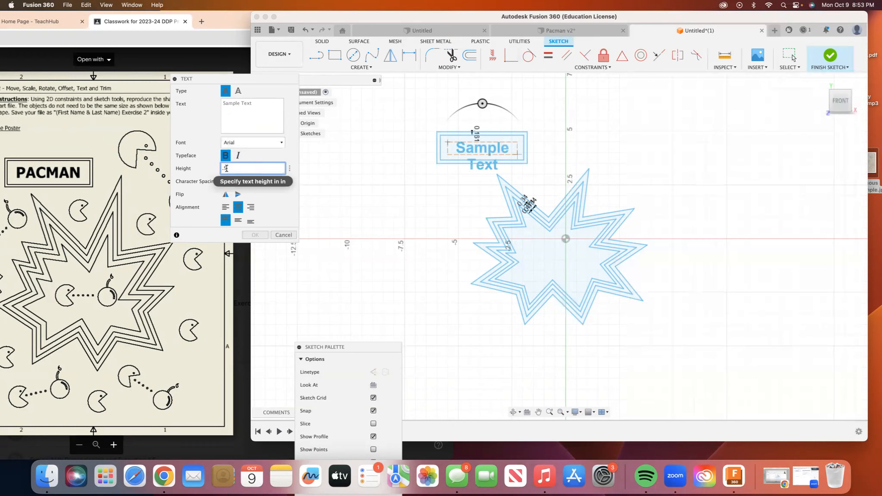
type("3")
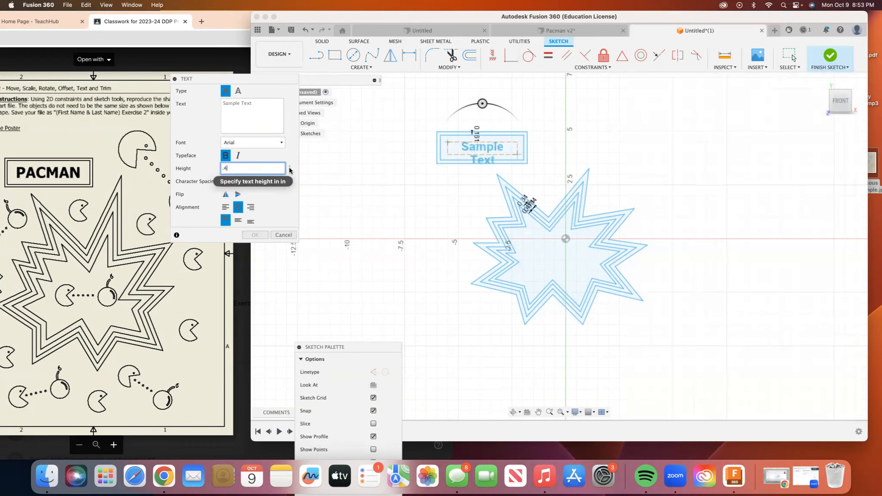
left_click(250, 103)
type("PACMAN")
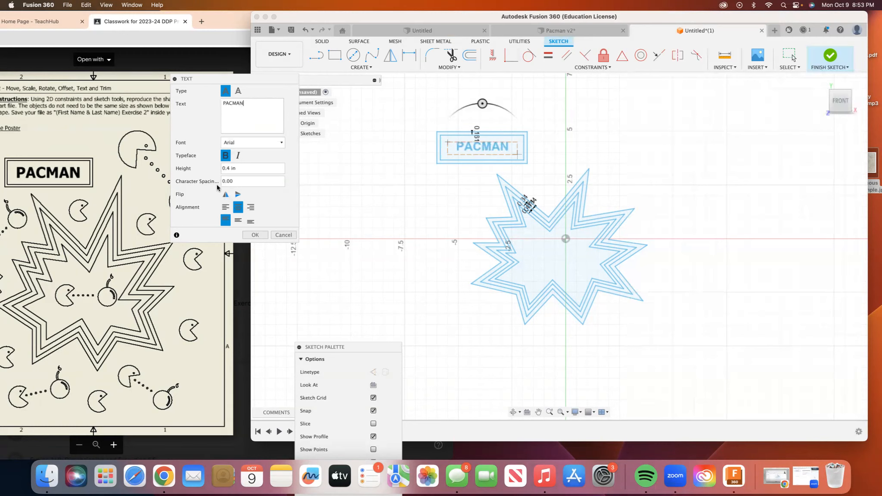
- Set the PACMAN text height to 0.5 in and finish the text
left_click(227, 168)
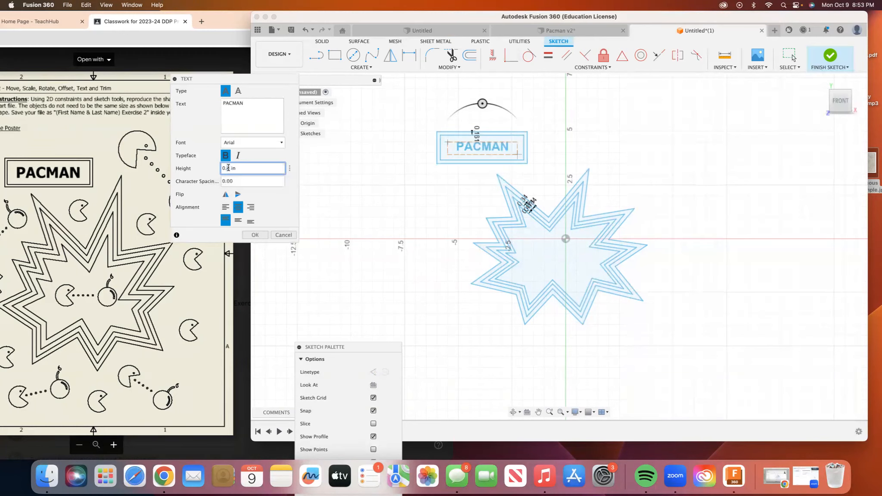
key("BackSpace")
type("5")
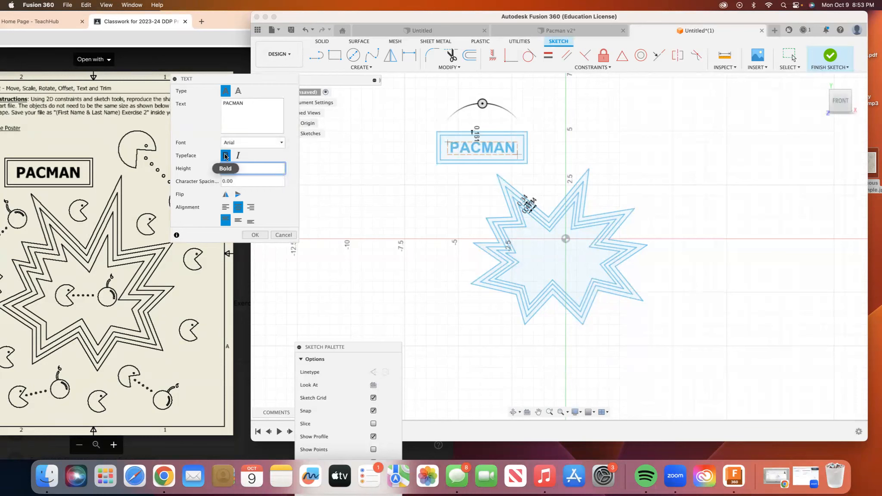
left_click(255, 235)
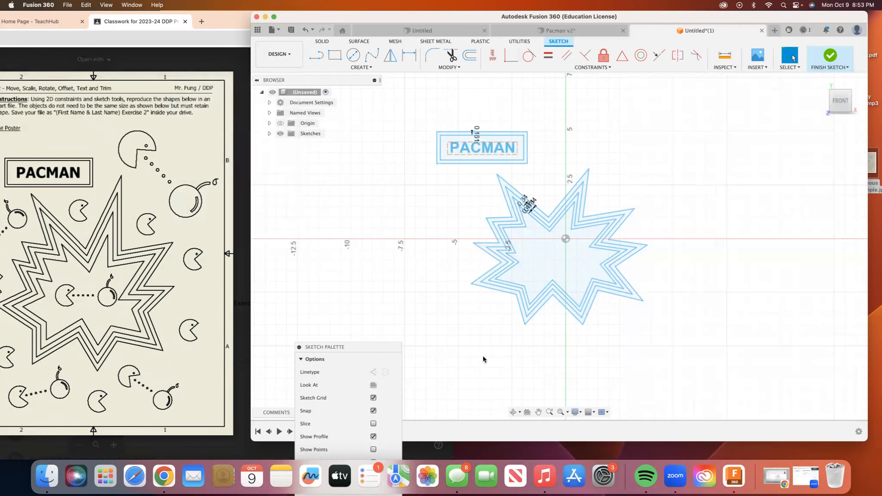
- Enlarge the view of the starburst and switch to the browser to examine the Pacman, dots and bomb at the poster's centre
scroll(618, 253, "down", 3)
scroll(618, 253, "up", 5)
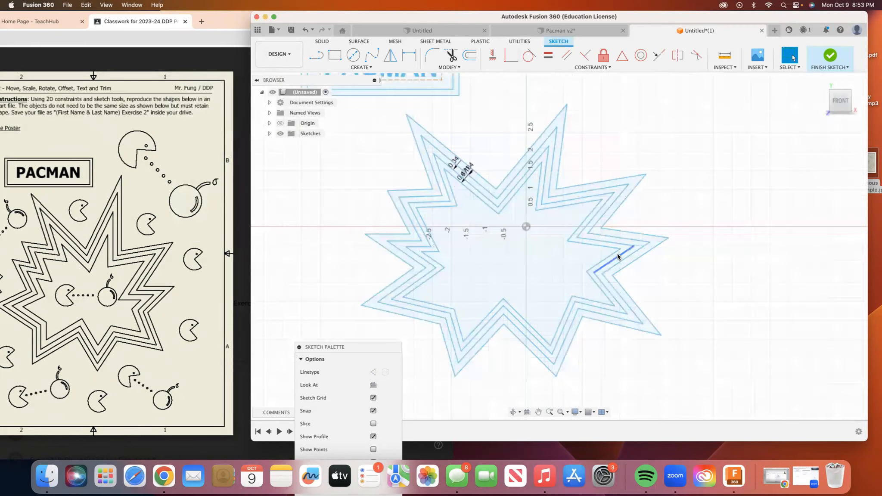
left_click(538, 412)
mouse_move(489, 375)
left_mouse_down()
mouse_move(599, 374)
mouse_move(629, 416)
left_mouse_up()
mouse_move(609, 233)
left_mouse_down()
mouse_move(576, 272)
mouse_move(570, 198)
mouse_move(576, 247)
left_mouse_up()
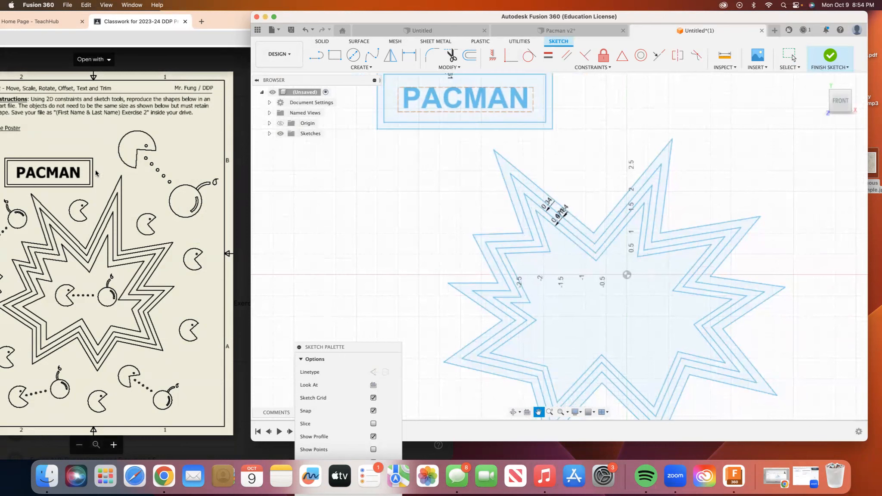
left_click_drag(60, 12, 166, 20)
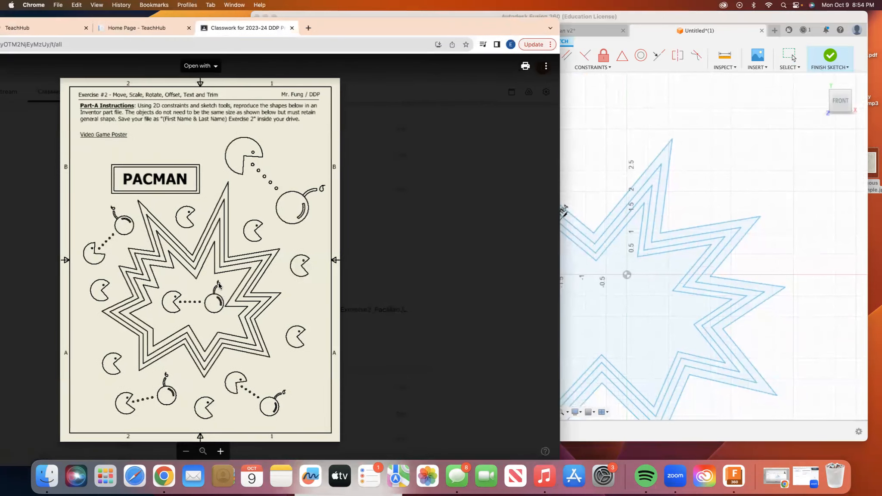